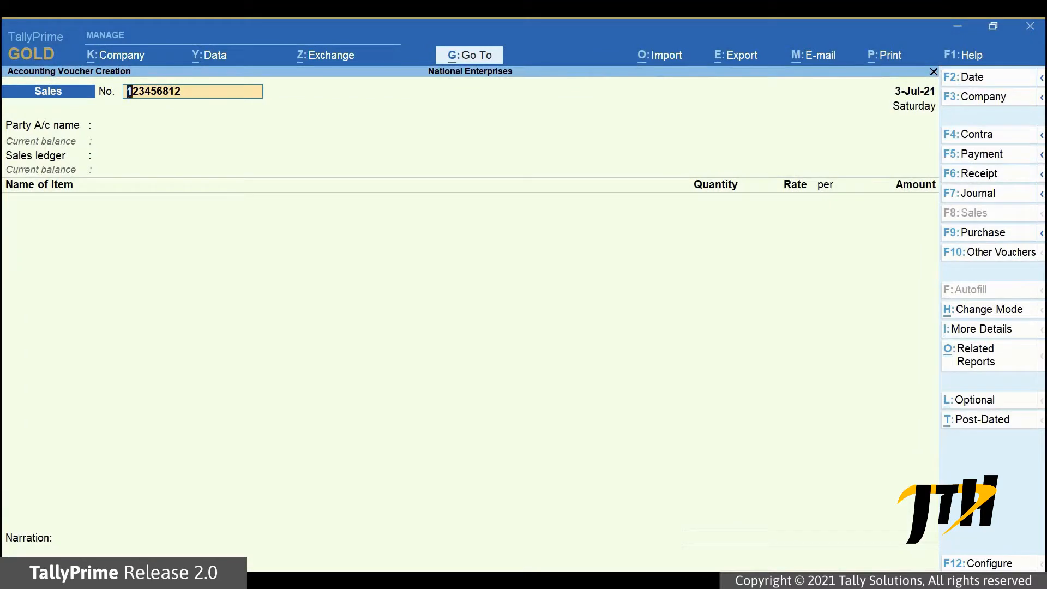
- Set 'Send e-Way Bill details after saving Voucher' to No in the voucher configuration
key(F12)
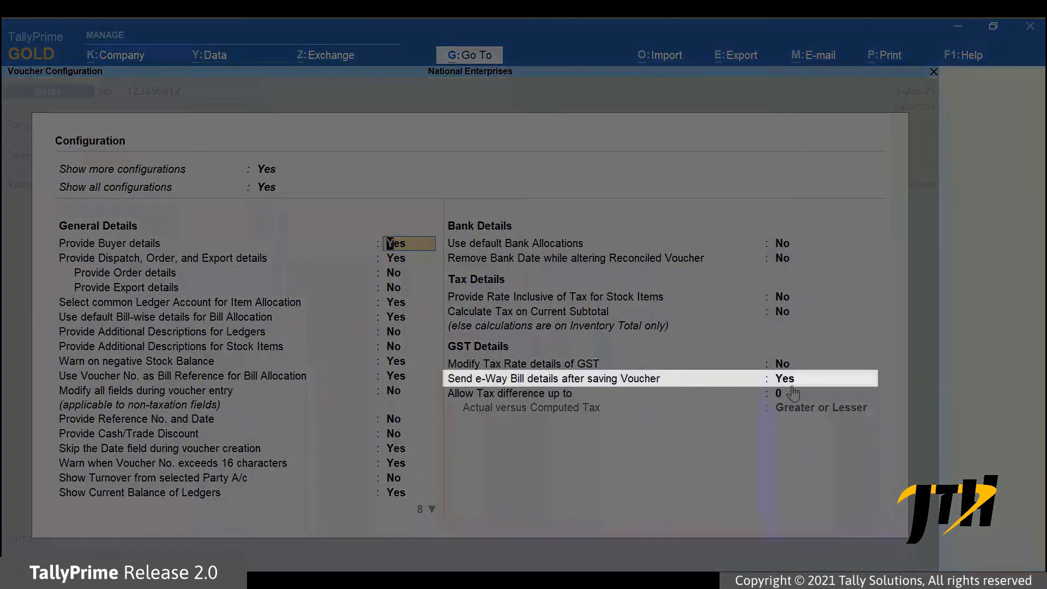
click(793, 386)
text(No)
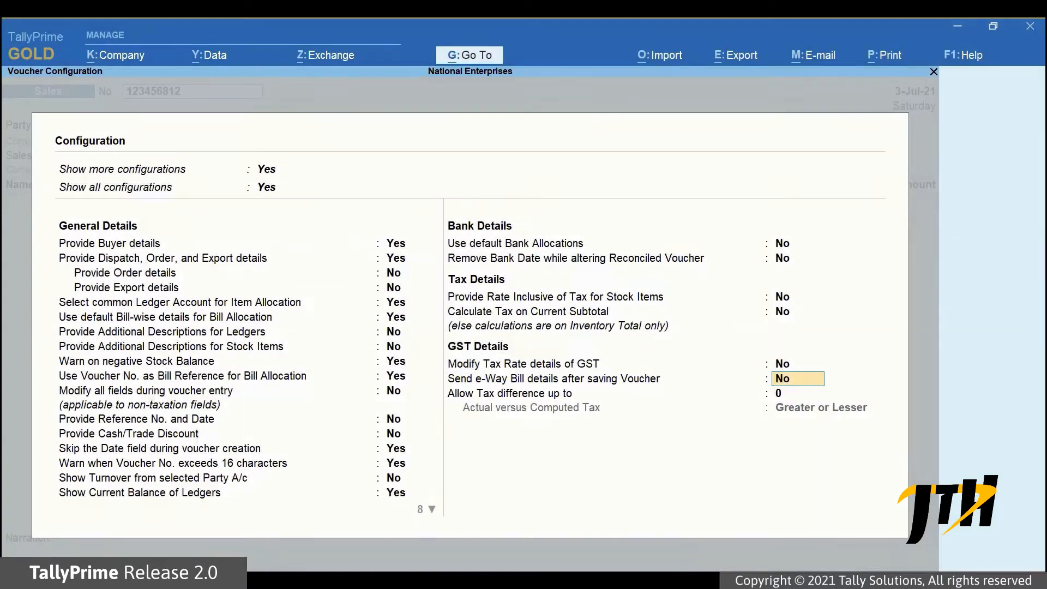
key(ctrl+a)
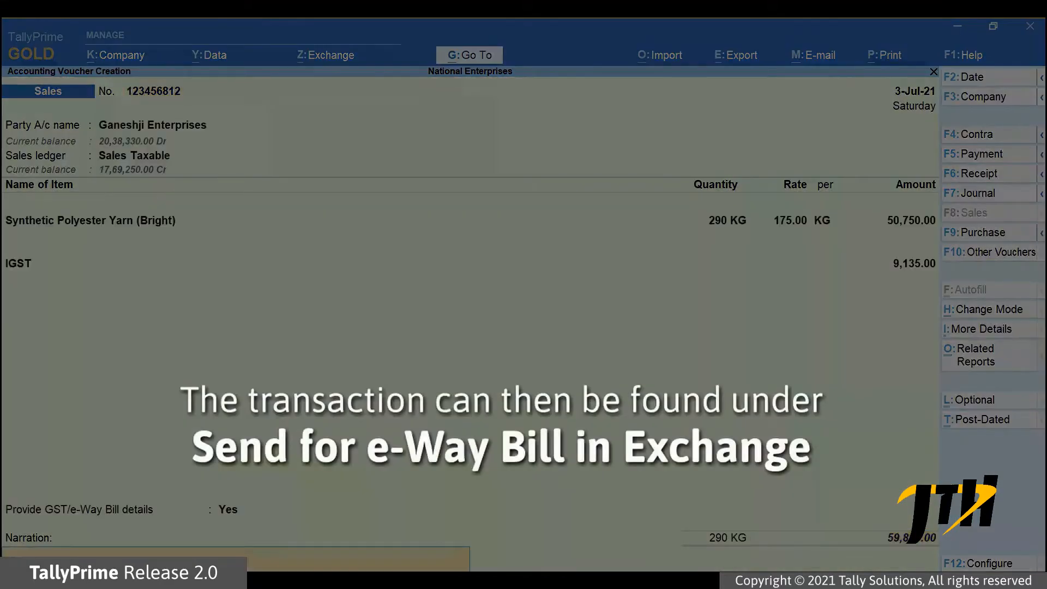
- Save the sales voucher for 290 KG Synthetic Polyester Yarn (Bright) and bring up the Exchange options
key(Return)
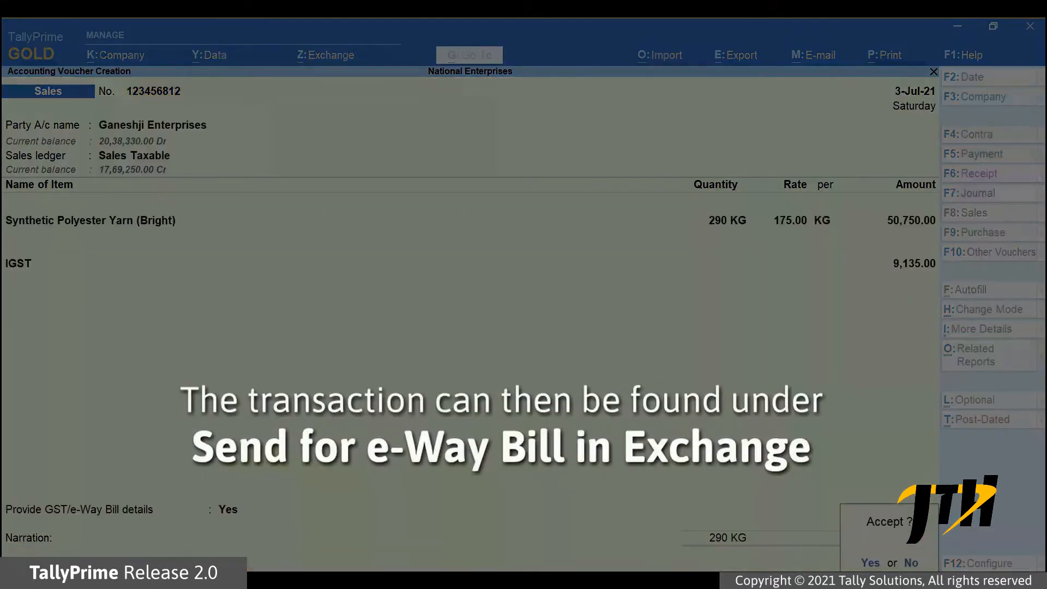
key(Return)
click(326, 56)
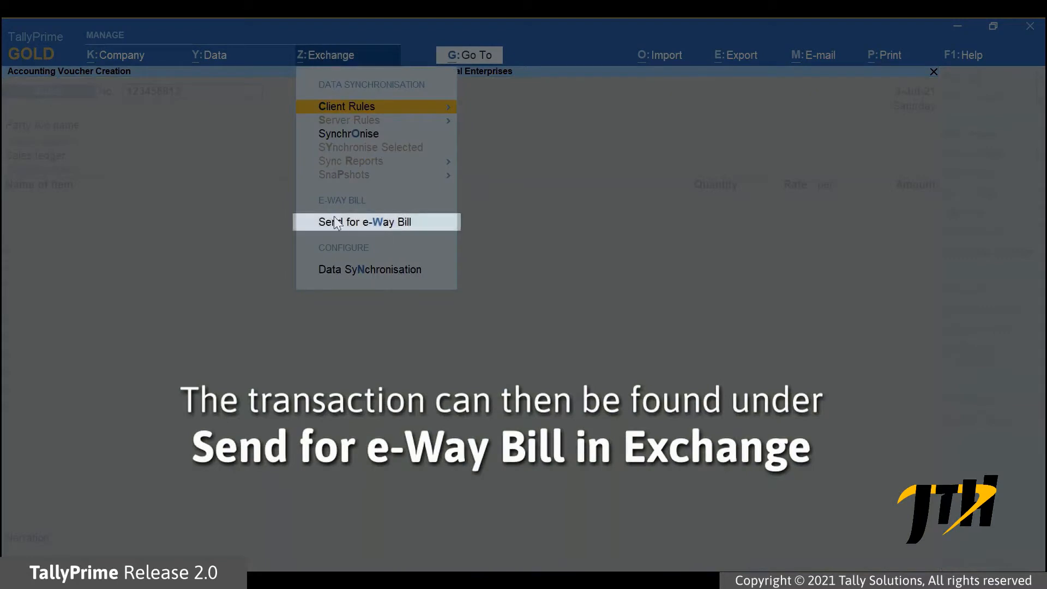
- Choose Send for e-Way Bill to see the vouchers pending upload
click(351, 224)
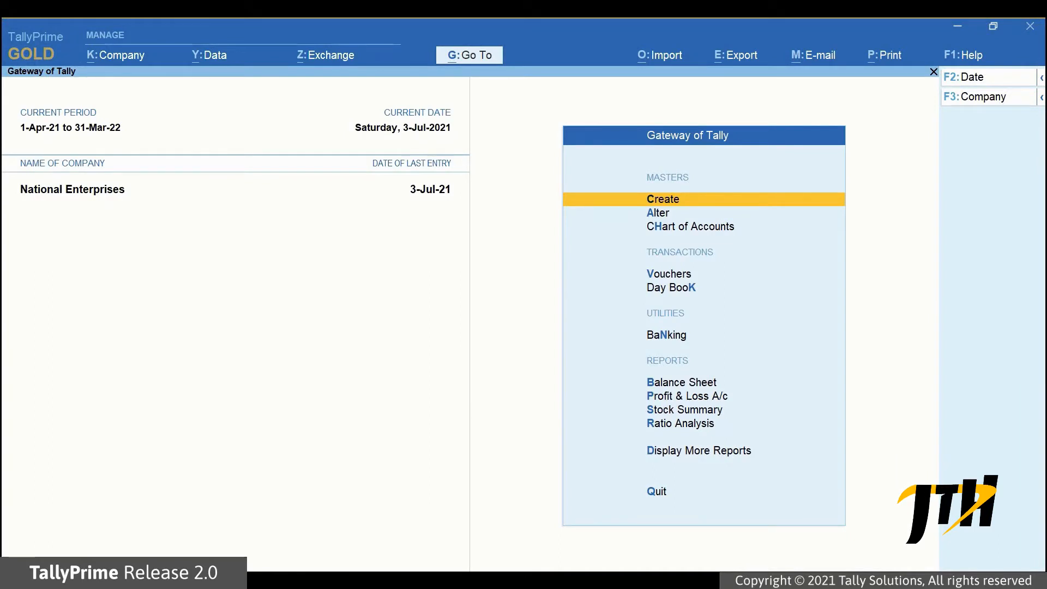
- Reopen Send for e-Way Bill from Exchange, showing 4 generation, 1 Part B and 1 cancellation pending
click(317, 61)
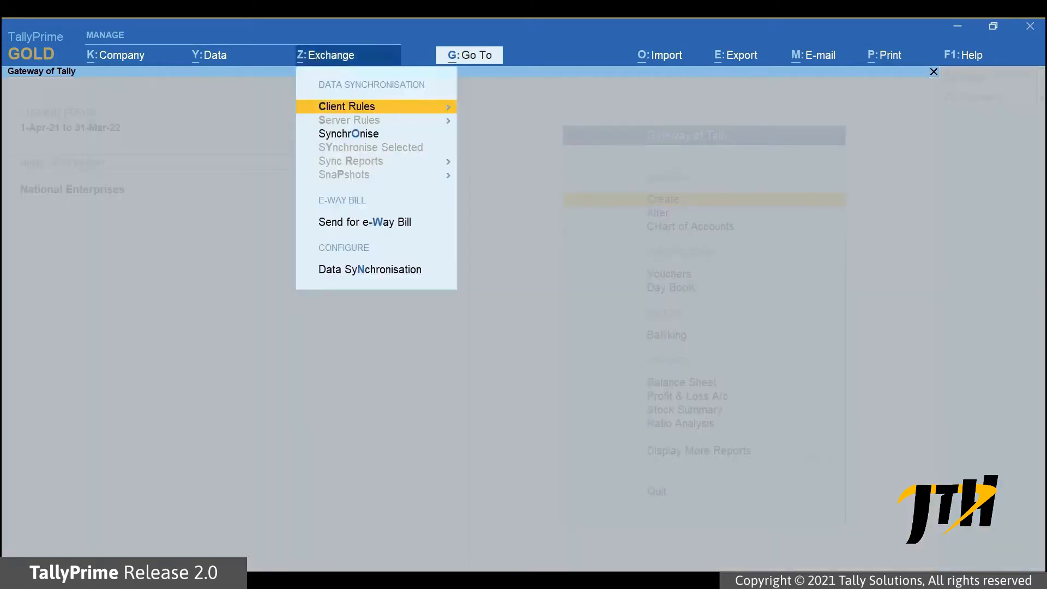
click(369, 231)
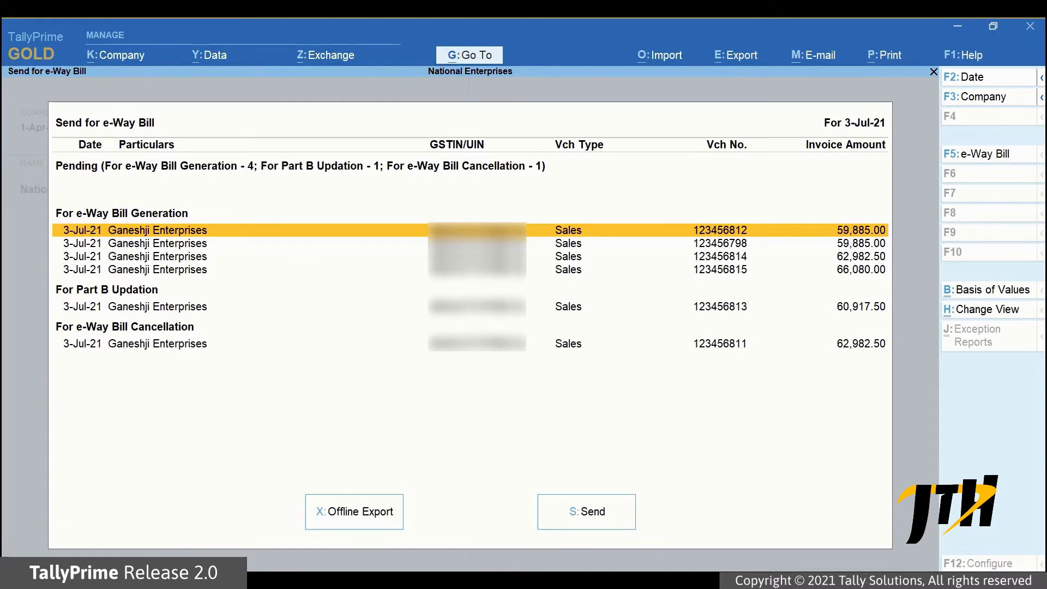
key(space)
key(space)
key(Down)
key(Down)
key(space)
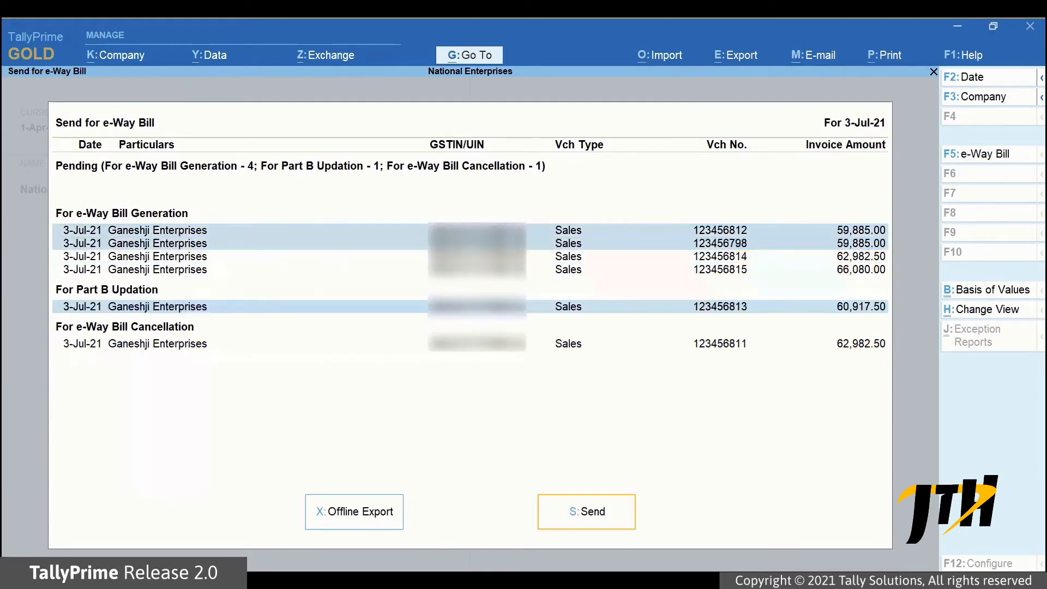
key(Down)
key(space)
key(space)
key(Up)
key(space)
key(Up)
key(Up)
key(space)
key(Up)
key(space)
key(Up)
key(space)
key(Down)
key(Down)
key(space)
key(Up)
key(Up)
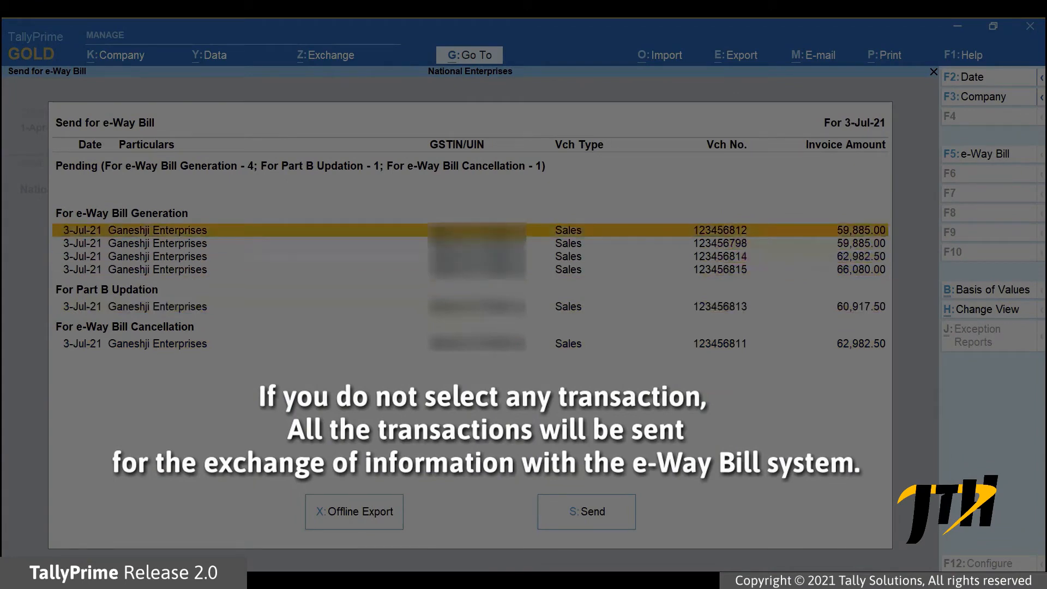
click(594, 512)
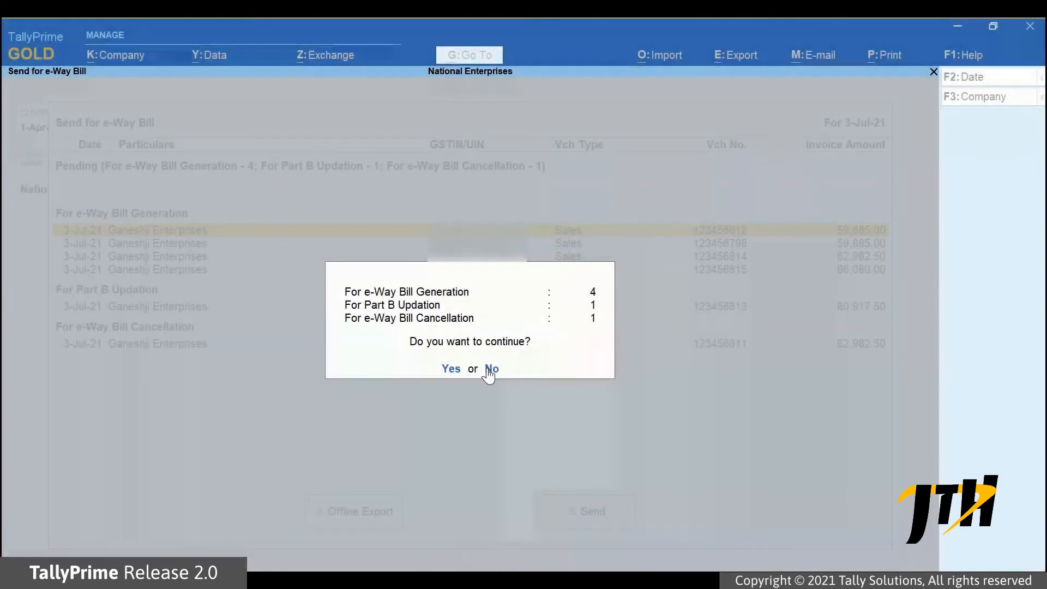
click(491, 370)
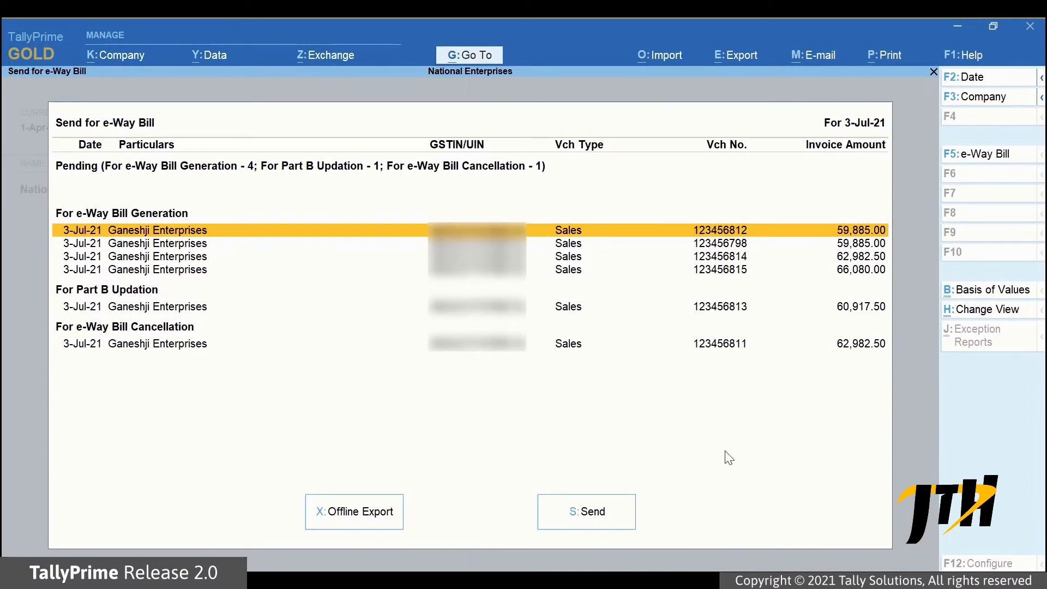
- Mark the first two generation vouchers, the Part B voucher and the cancellation voucher, then confirm sending them
key(space)
key(Down)
key(space)
key(Down)
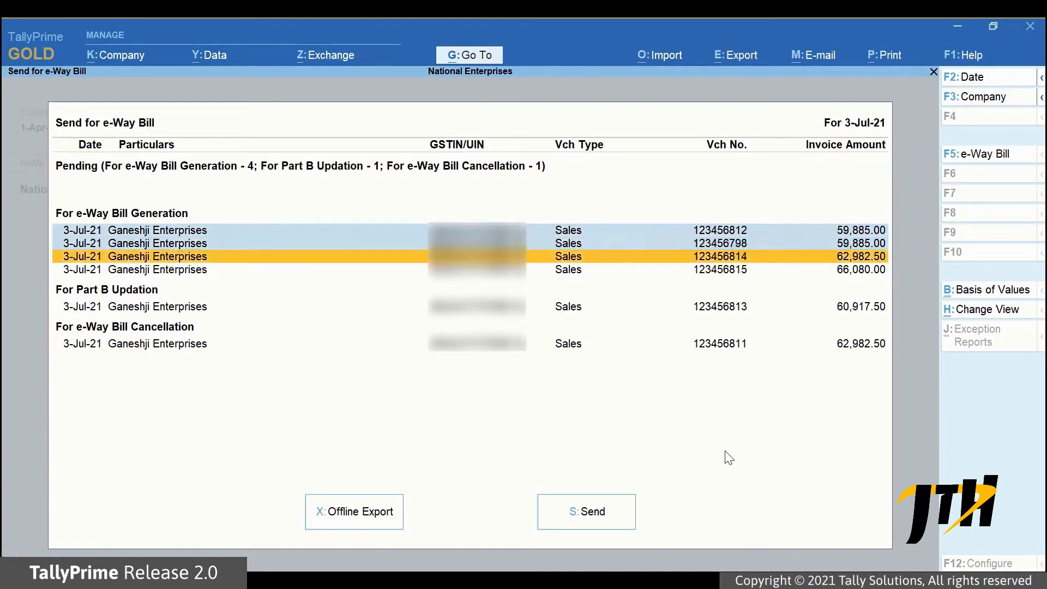
key(Down)
key(Down)
key(space)
key(Down)
key(space)
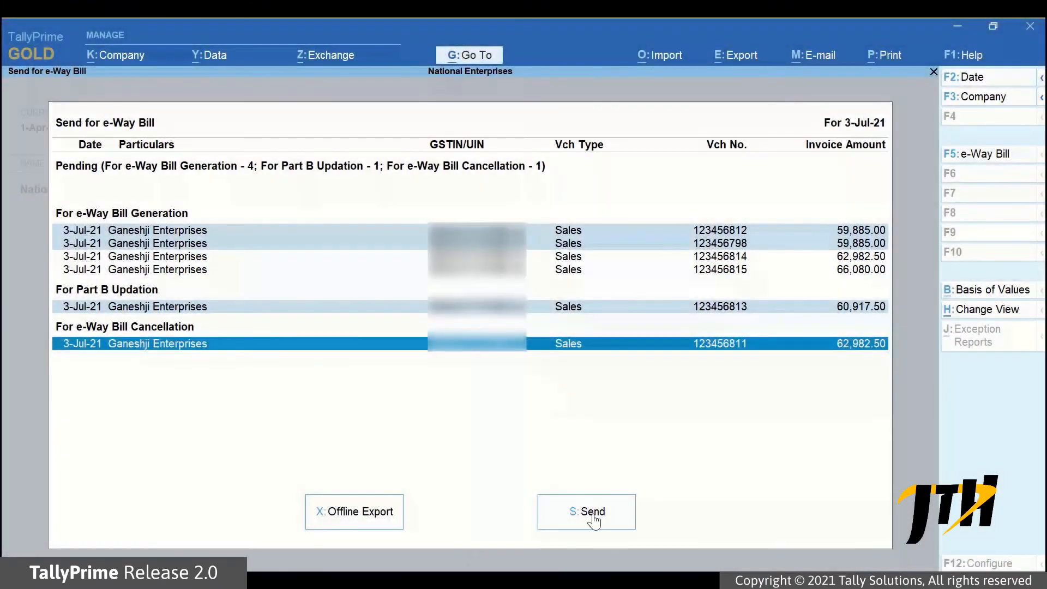
click(593, 516)
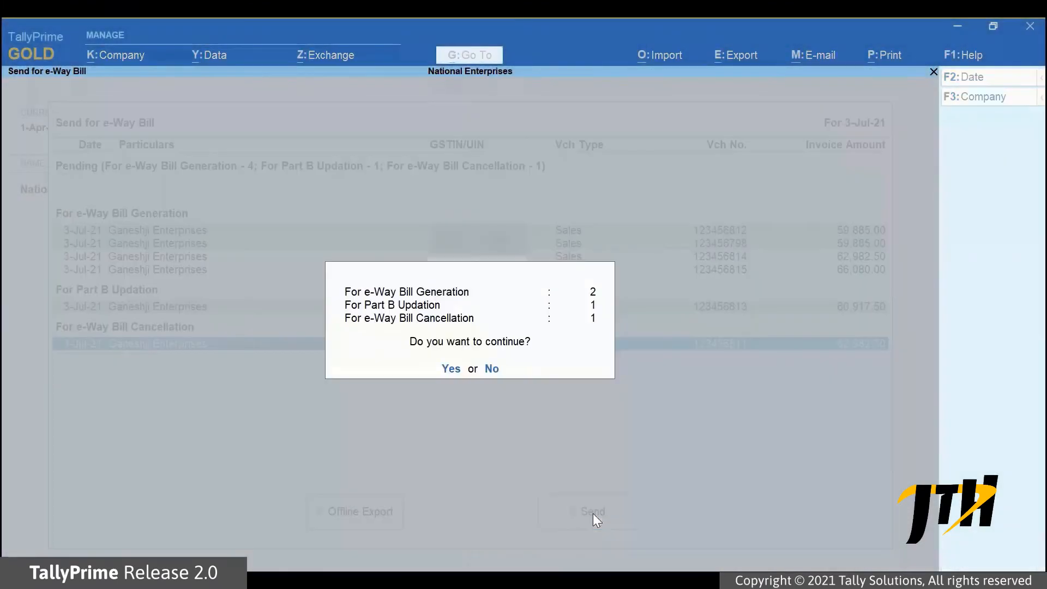
click(451, 369)
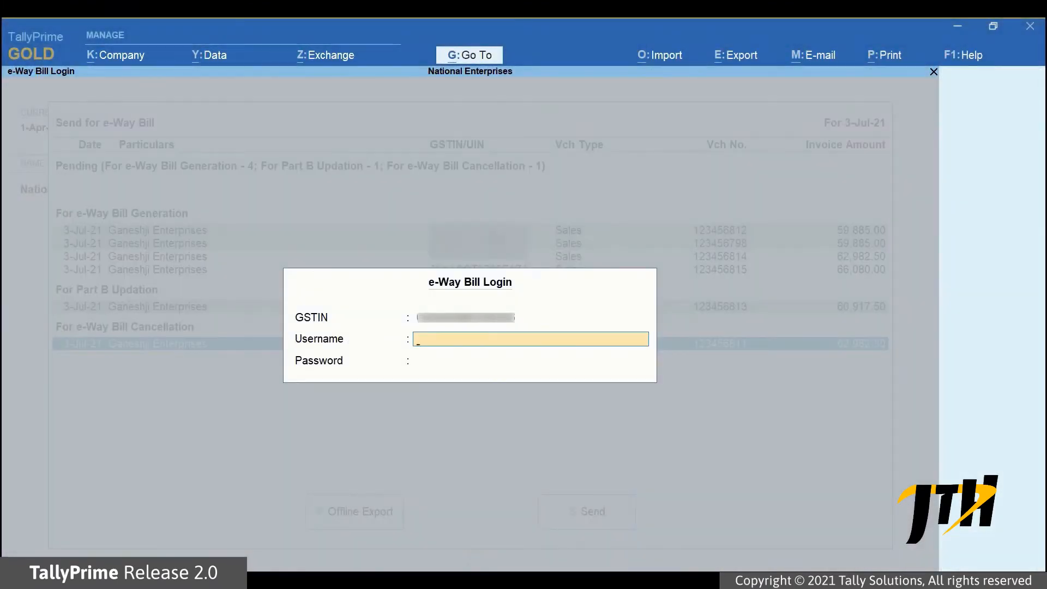
- Log in to the e-Way Bill system with the username and password to run the exchange
text(username12345678)
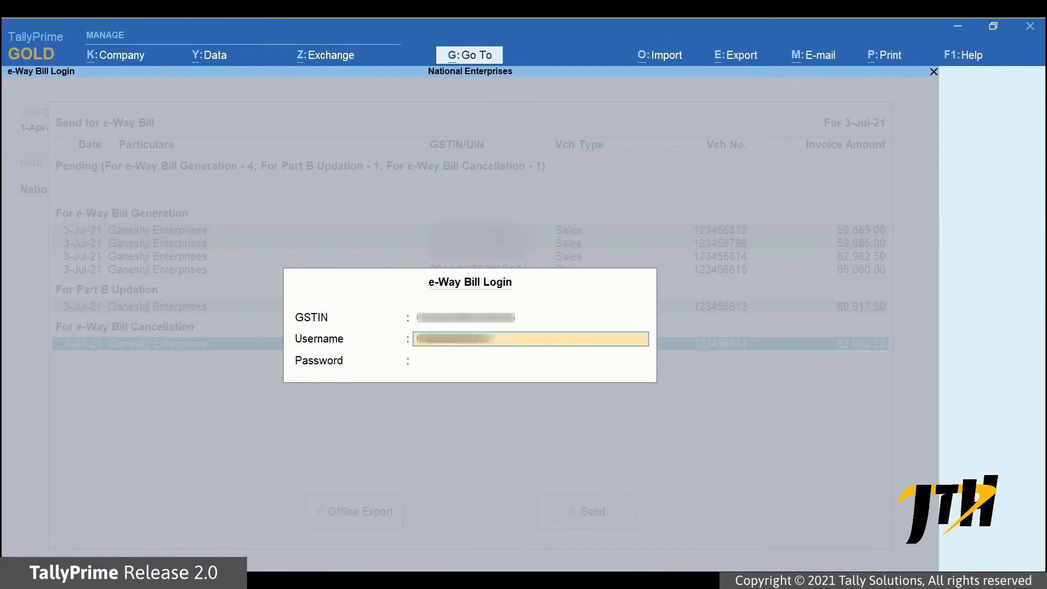
text(90)
key(Return)
text(123456)
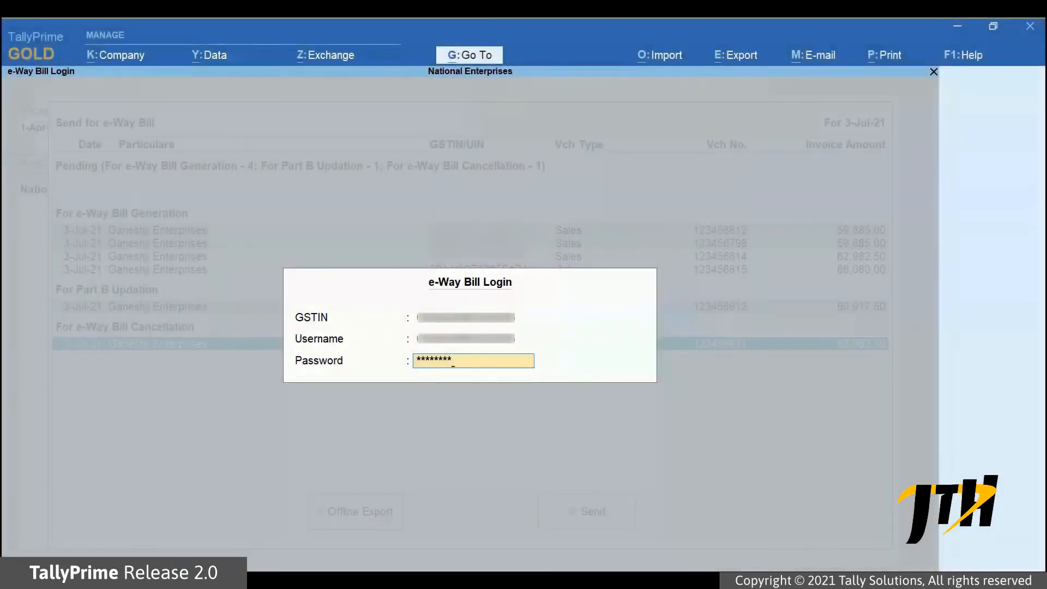
key(Return)
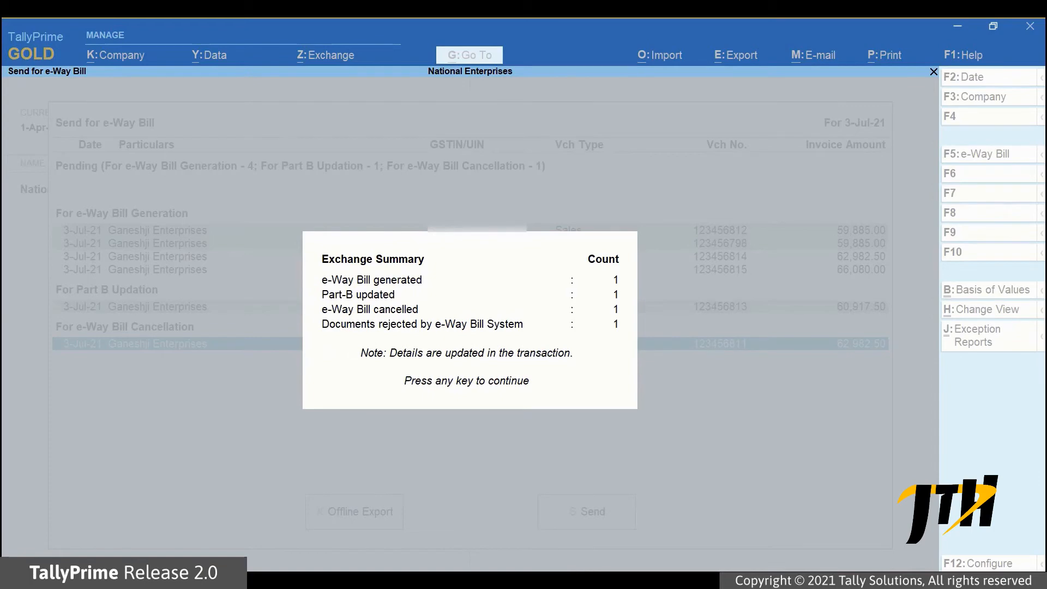
- Close the Exchange Summary, leaving vouchers 123456814 and 123456815 pending generation
key(Return)
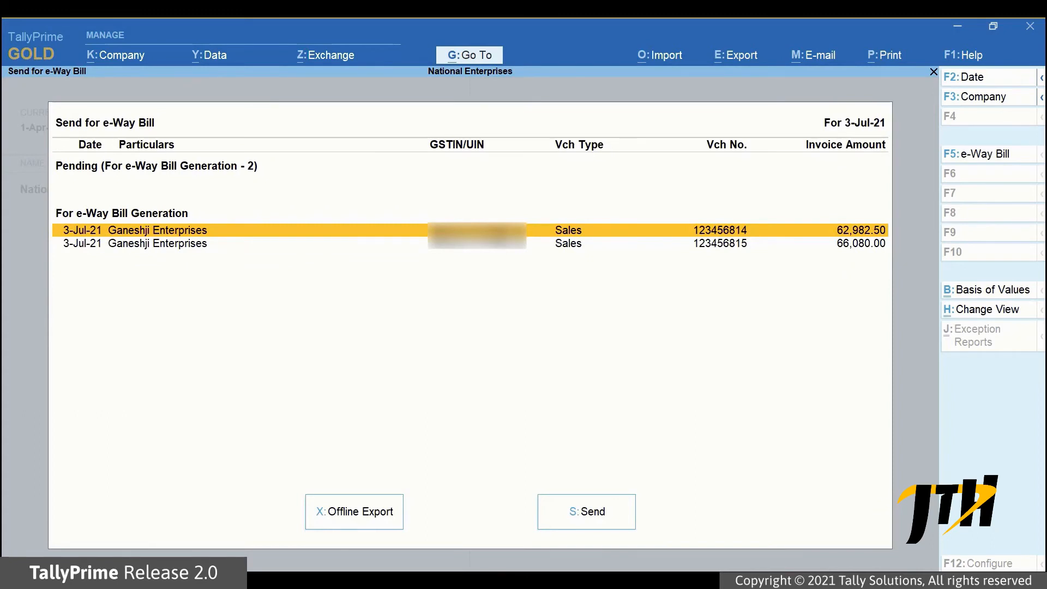
- Go To the e-Way Bill report by searching 'Ewa' under GST Reports
click(469, 55)
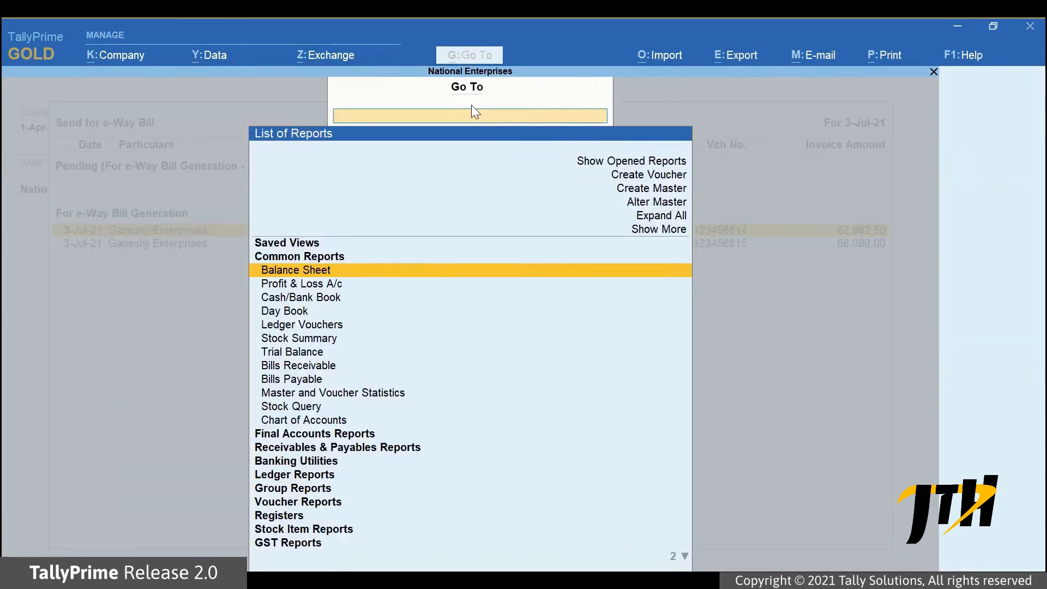
text(Ewa)
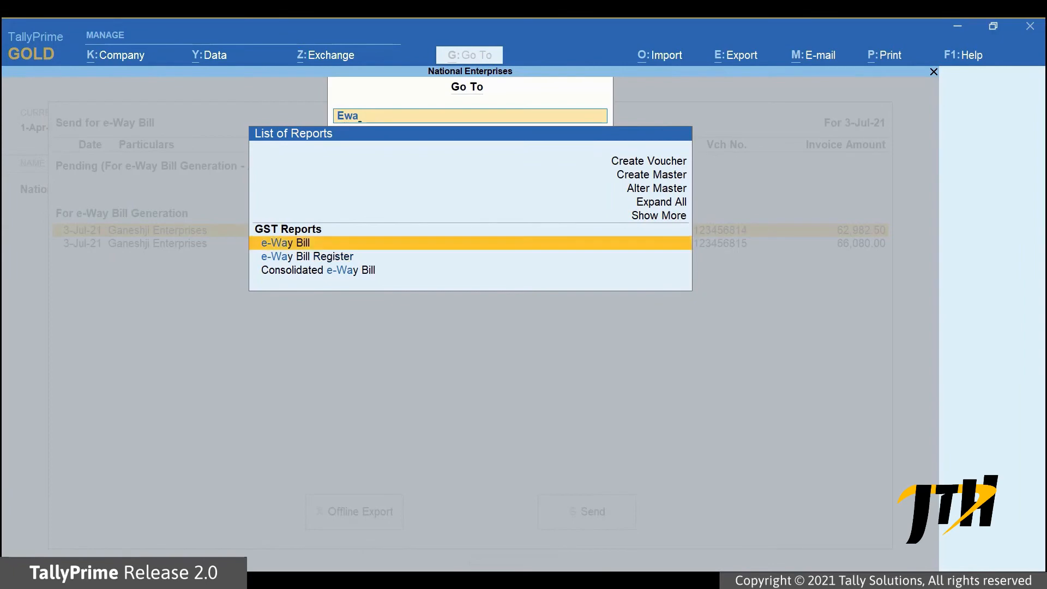
key(Return)
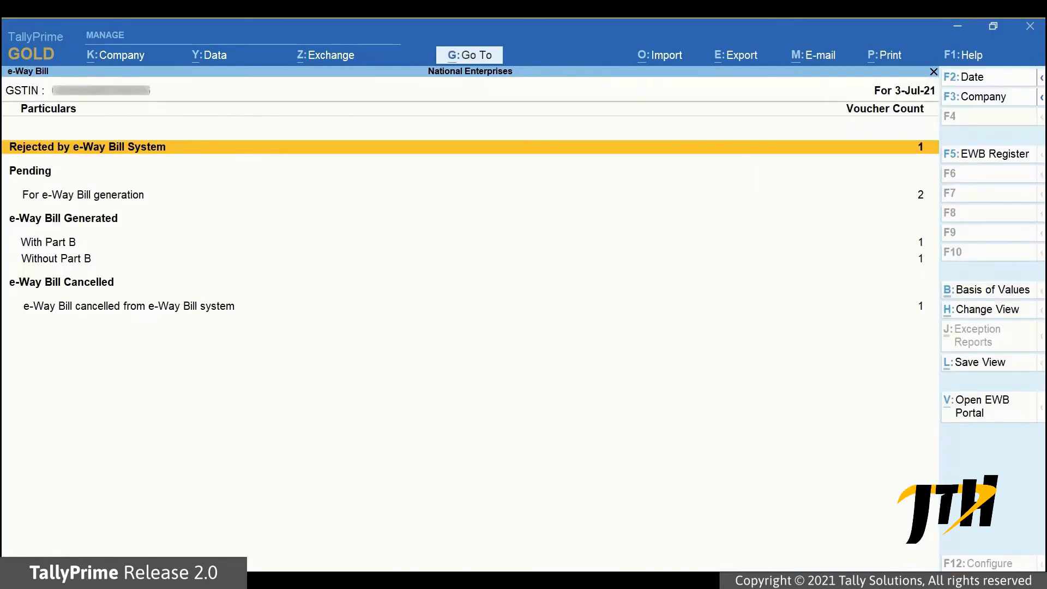
key(Down)
key(Down)
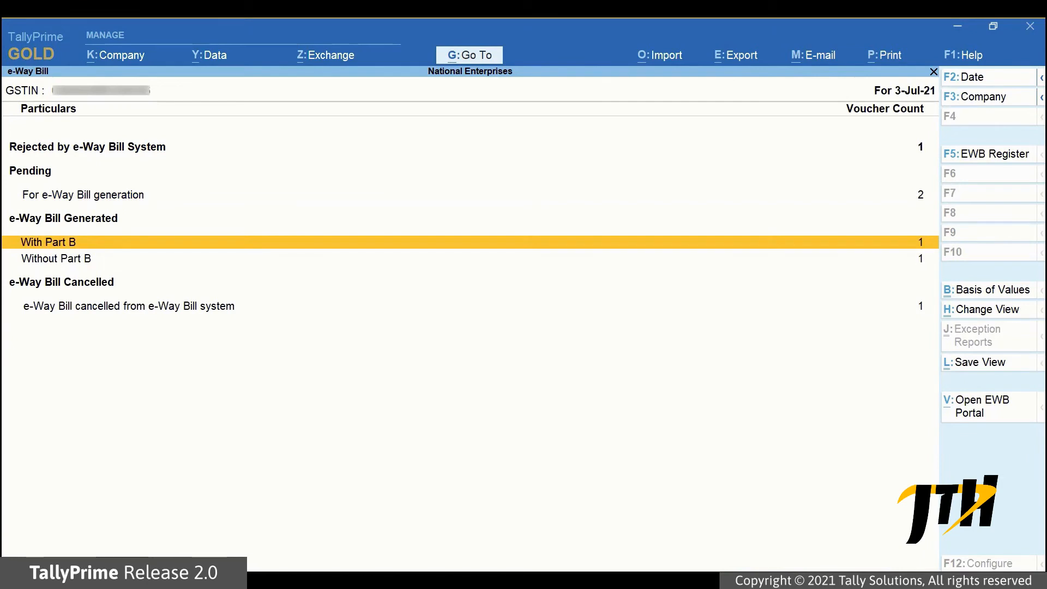
- Review the vouchers whose e-Way Bills were generated without Part B
key(Down)
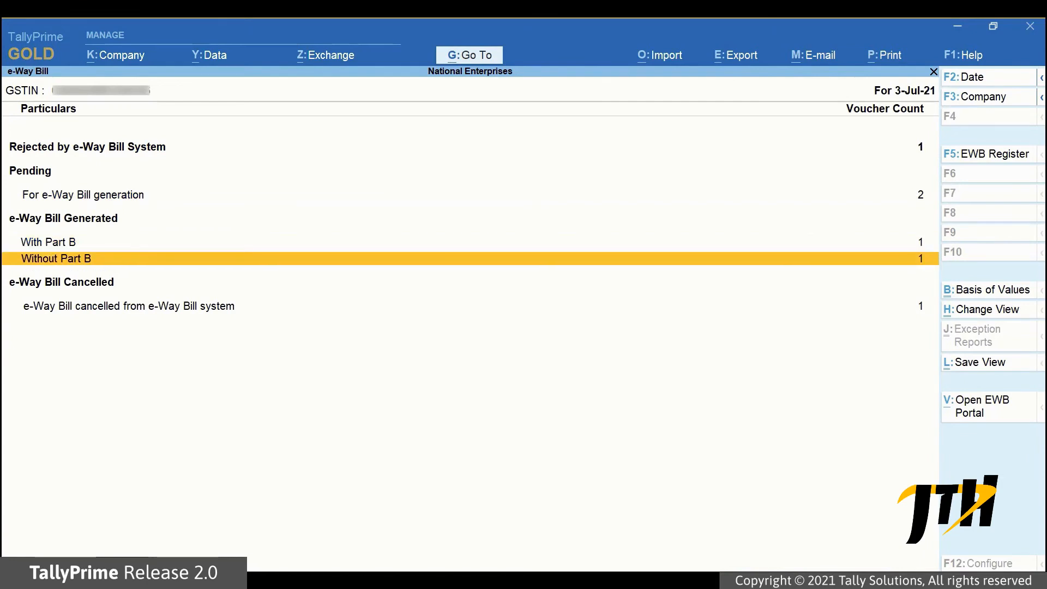
key(Return)
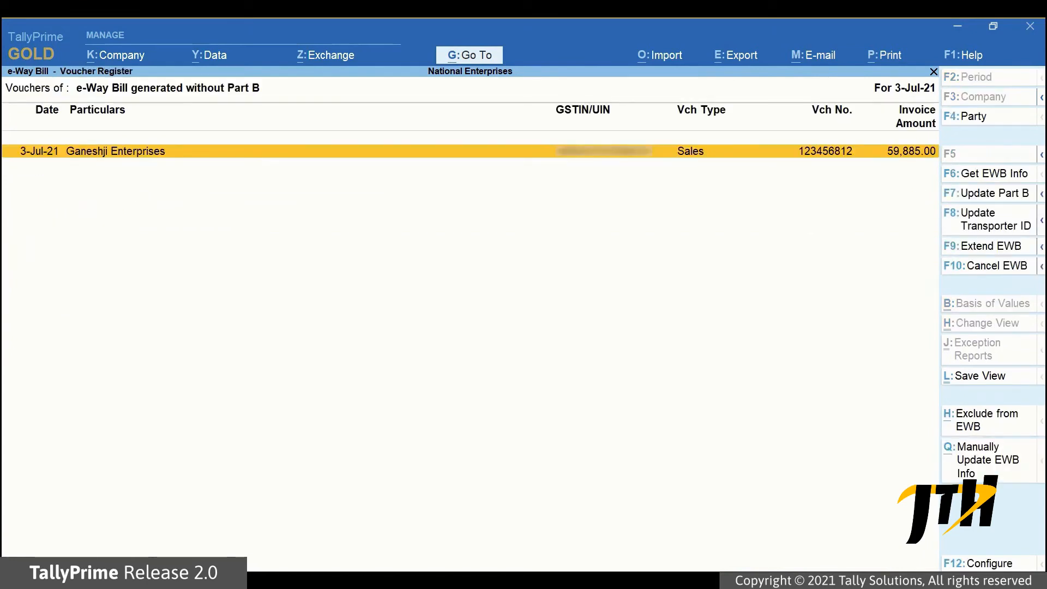
key(Escape)
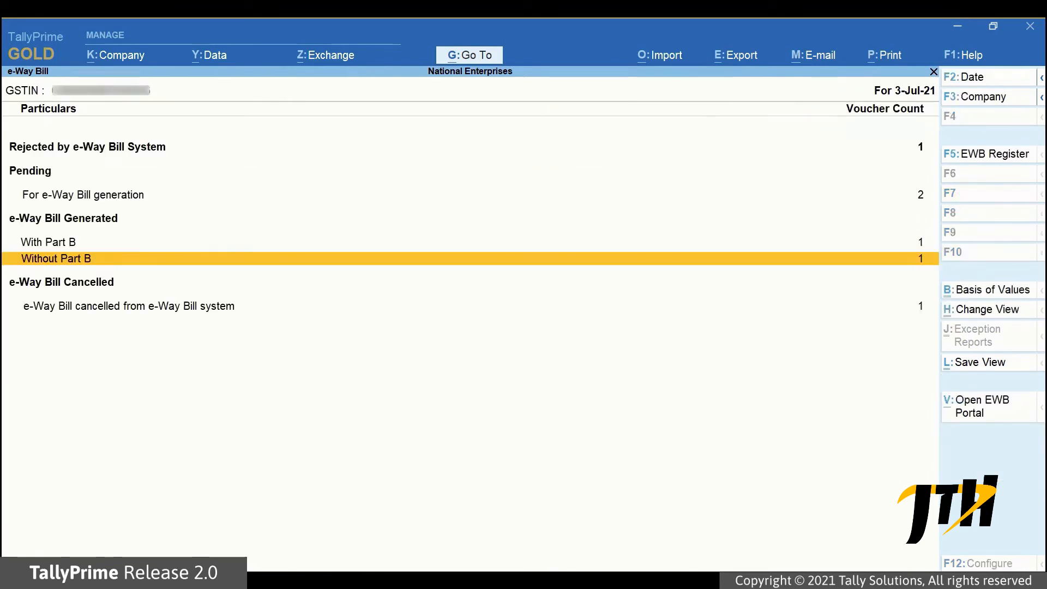
- Review the cancelled e-Way Bill vouchers, then list those generated with Part B
click(129, 306)
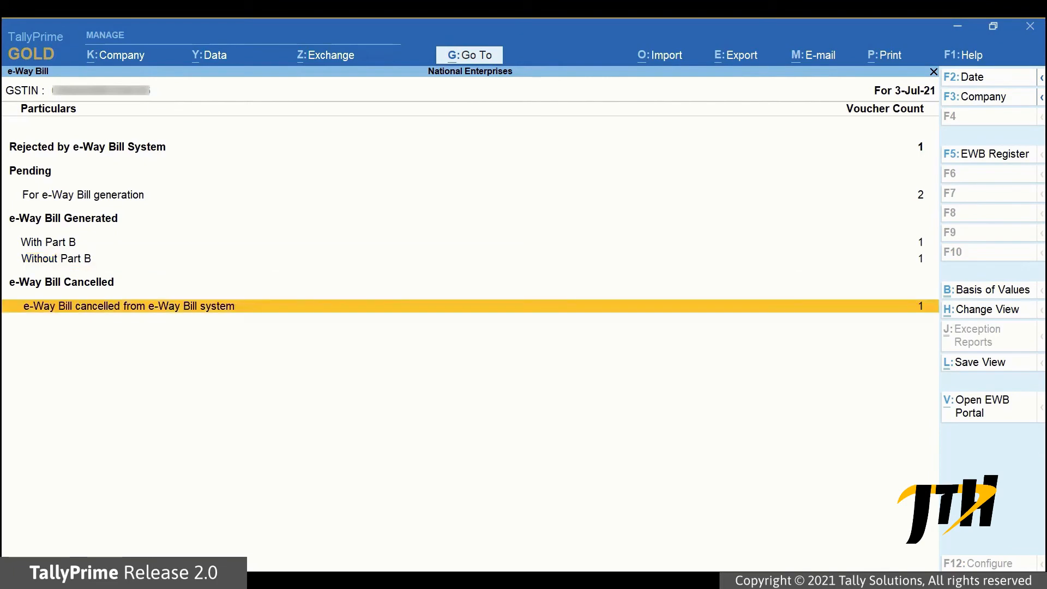
key(Return)
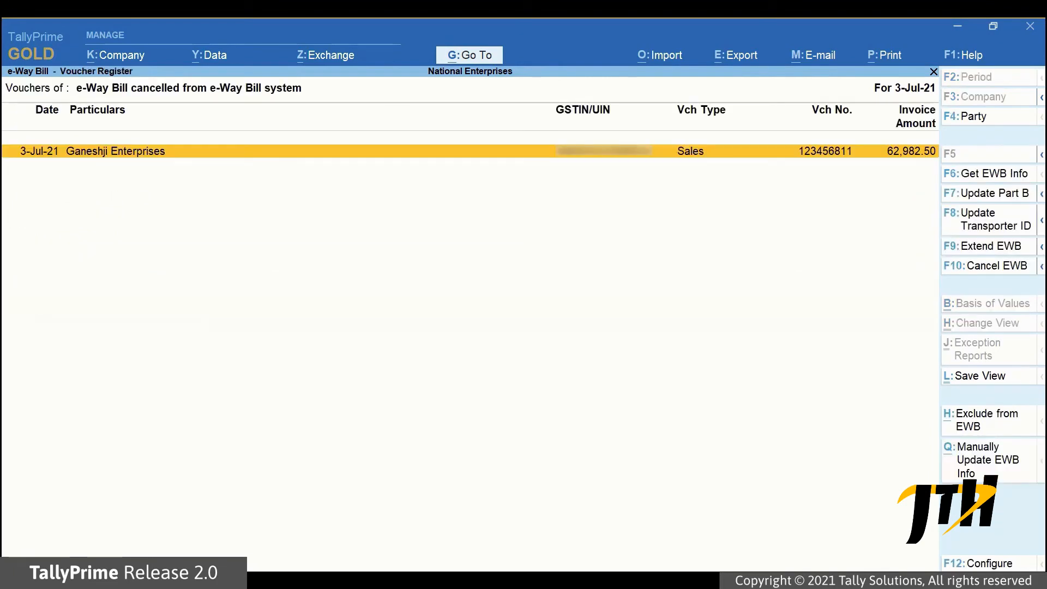
key(Escape)
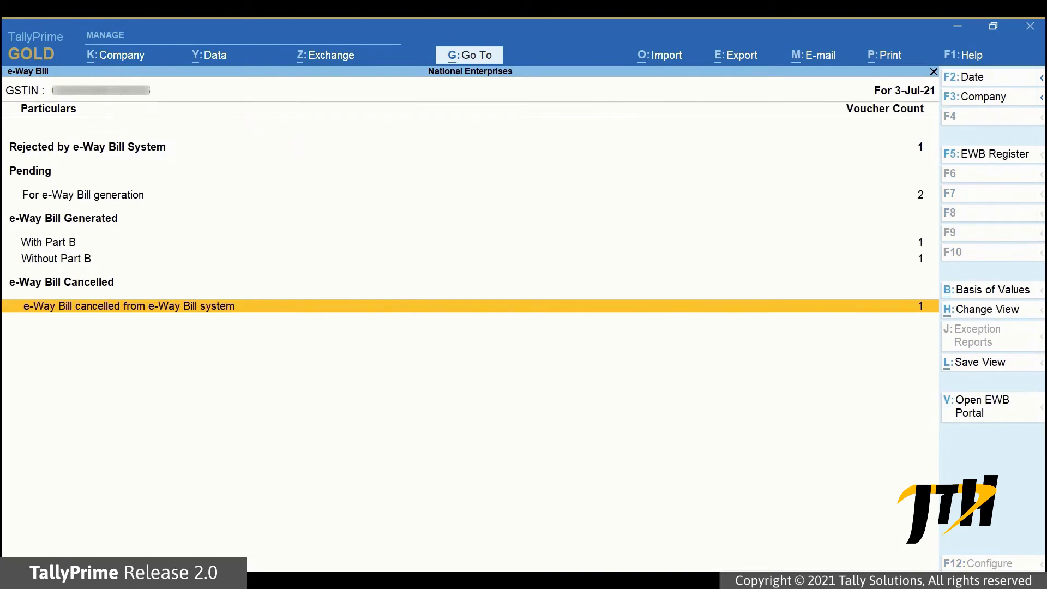
key(Up)
key(Up)
key(Return)
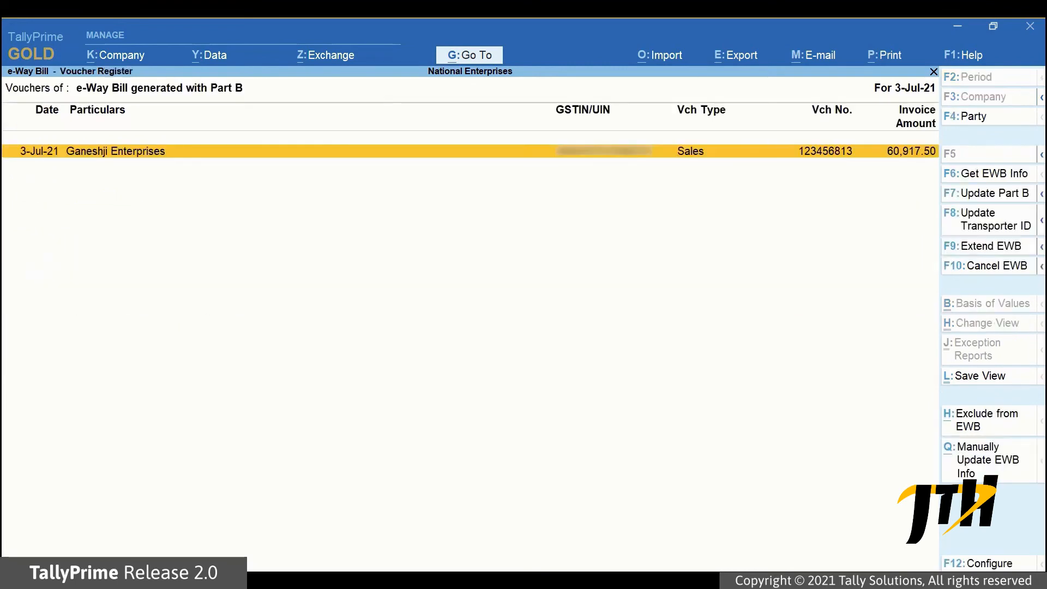
- Check the rejected voucher's reason: an e-Way Bill already exists for its document number
key(Escape)
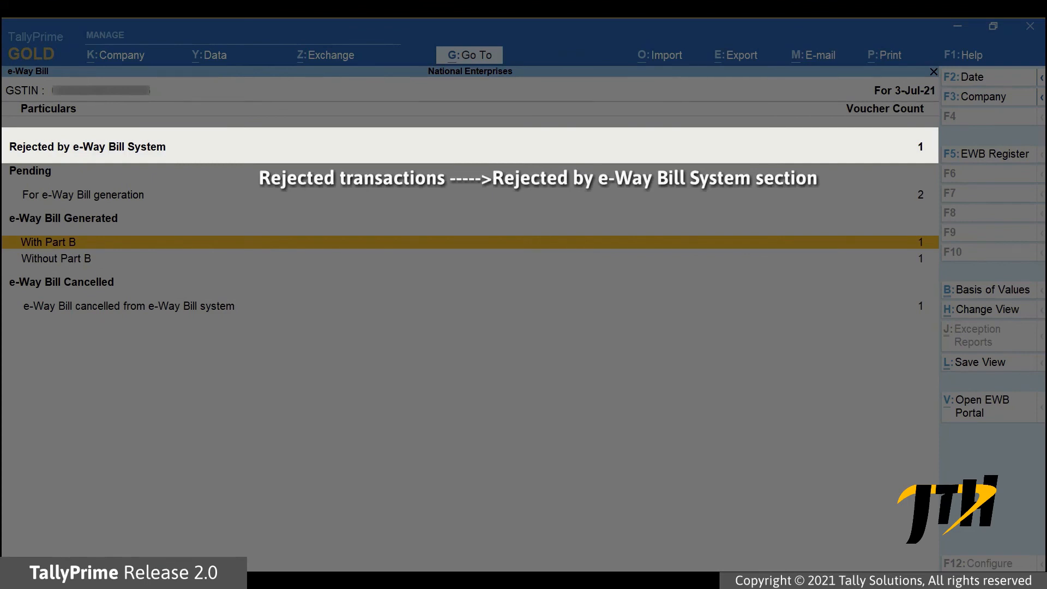
click(88, 146)
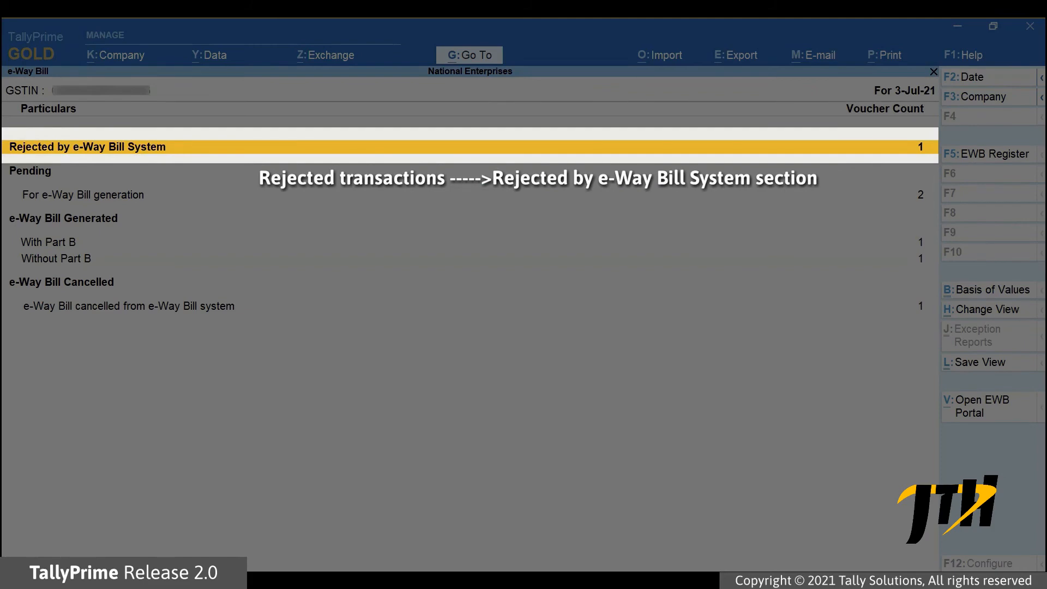
key(Return)
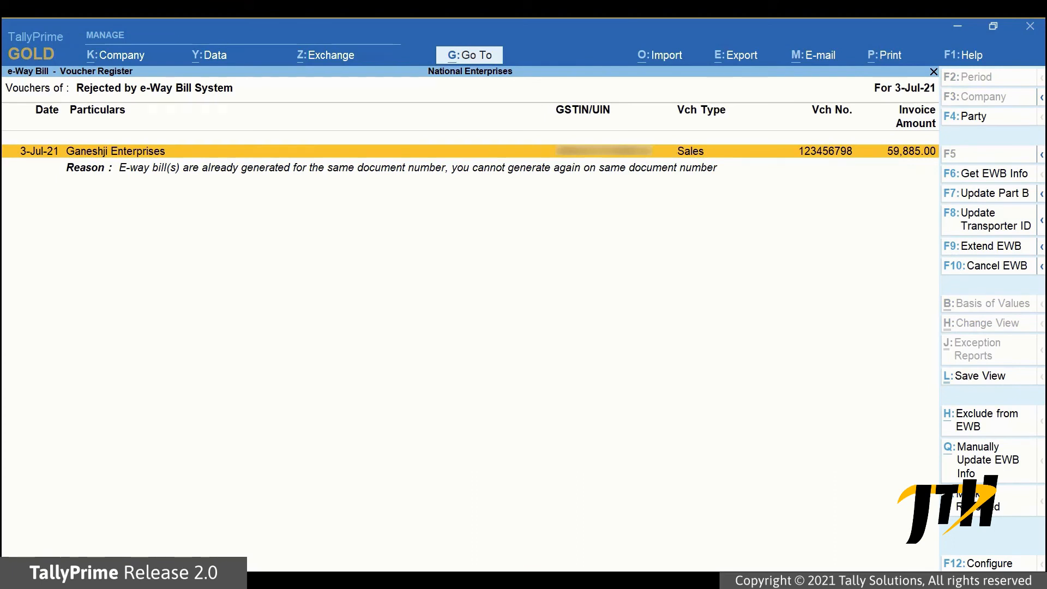
key(Down)
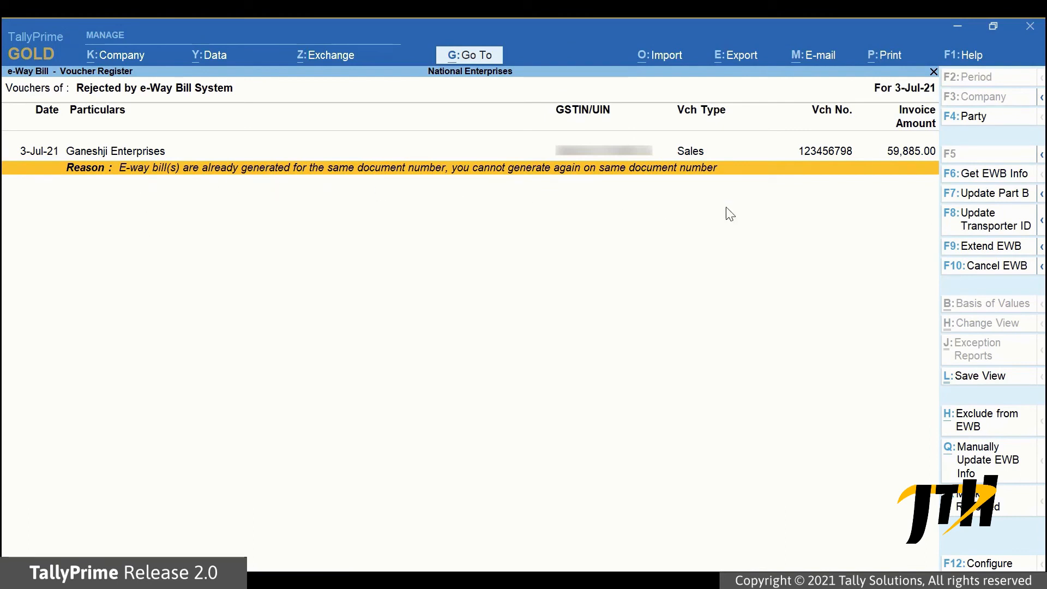
key(Escape)
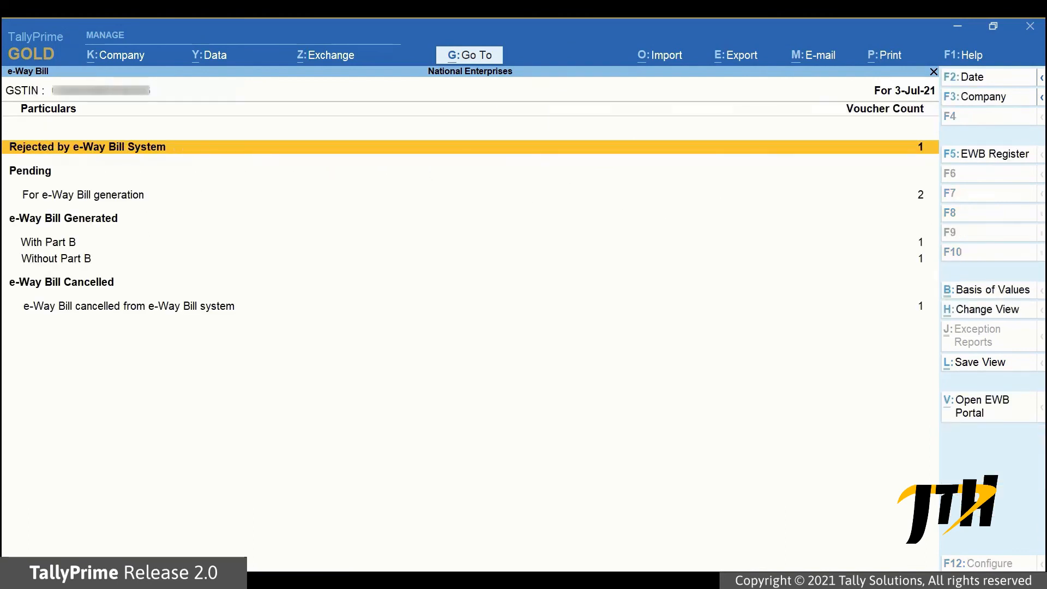